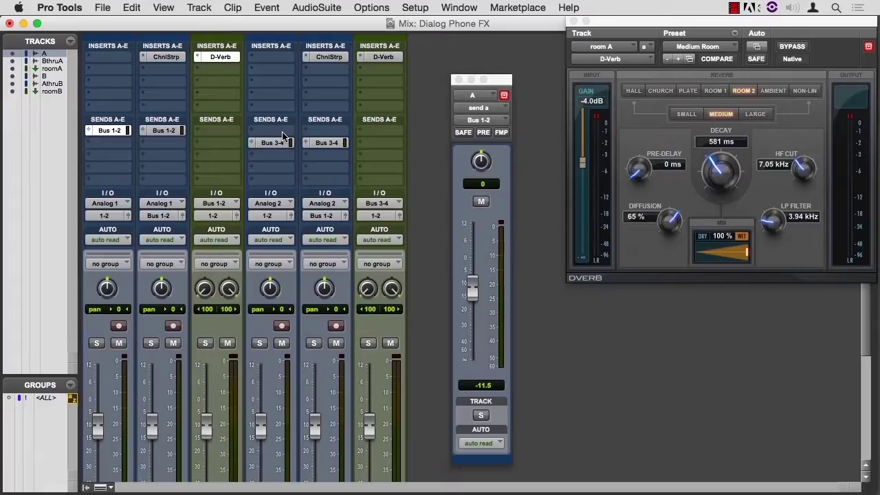
Show the Edit window and play the Person A and Person B dialogue from the session start.
{"action": "key", "text": "super+equal"}
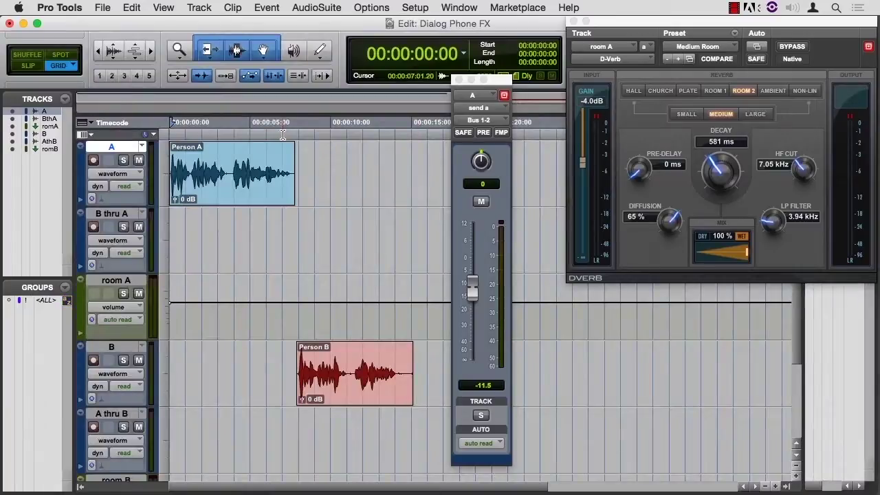
{"action": "key", "text": "space"}
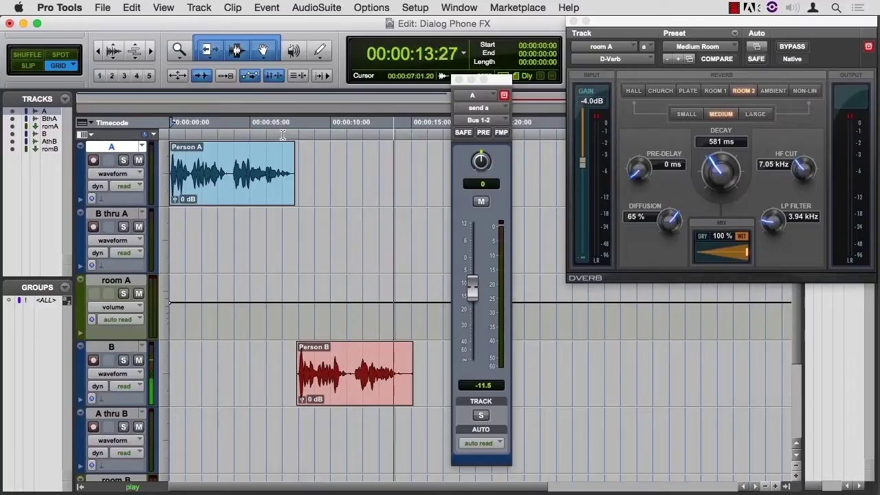
{"action": "key", "text": "space"}
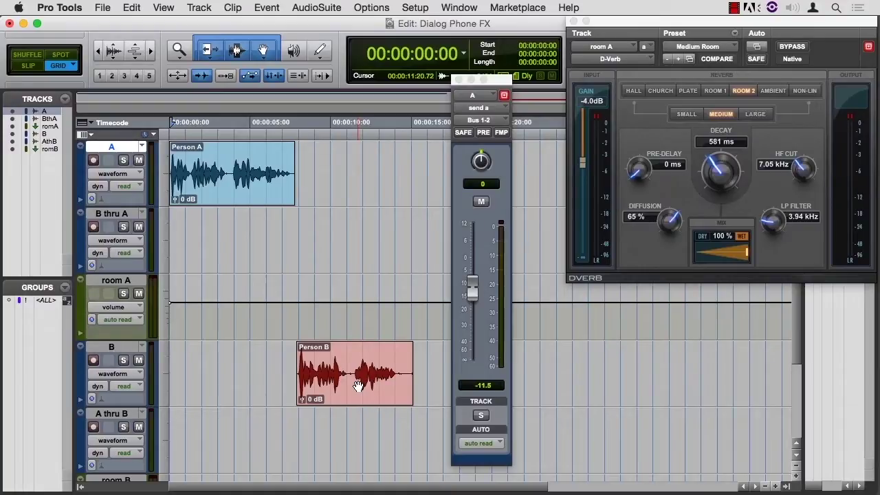
Review the tracks and routing in the Mix window, and open the D-Verb settings on the room B track.
{"action": "key", "text": "super+equal"}
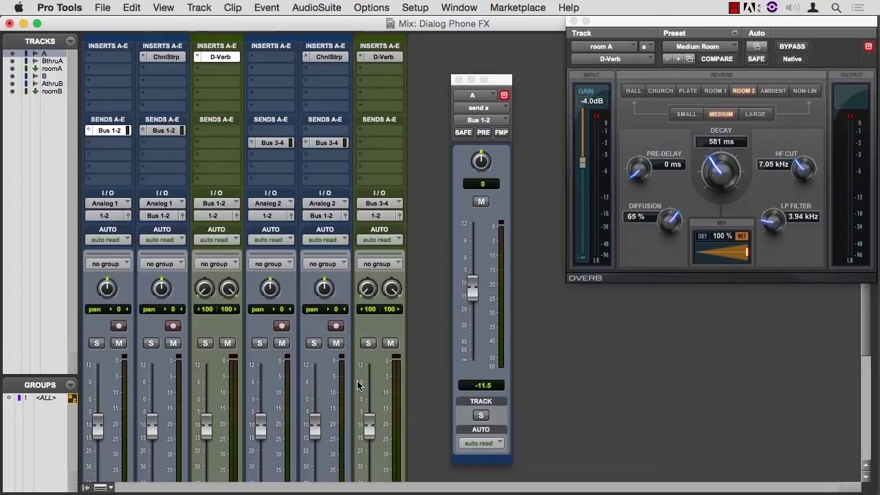
{"action": "scroll", "coordinate": [357, 385], "scroll_direction": "down", "scroll_amount": 5}
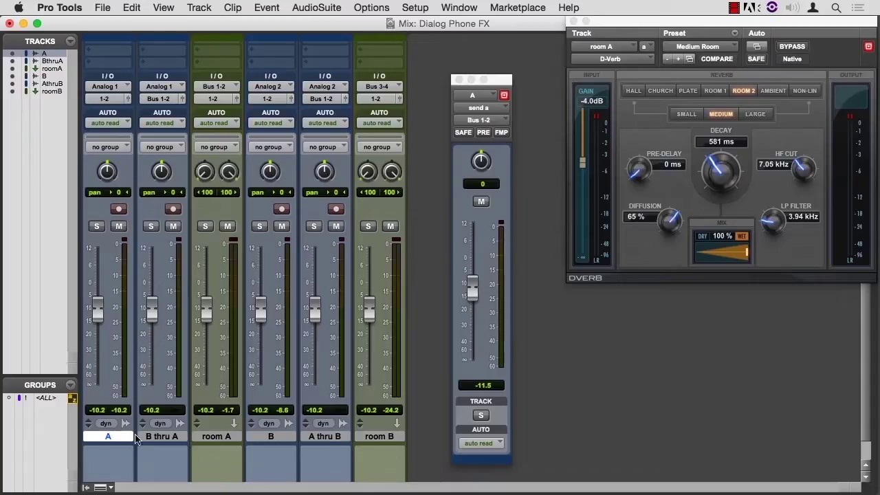
{"action": "key", "text": "ctrl+alt+super+i"}
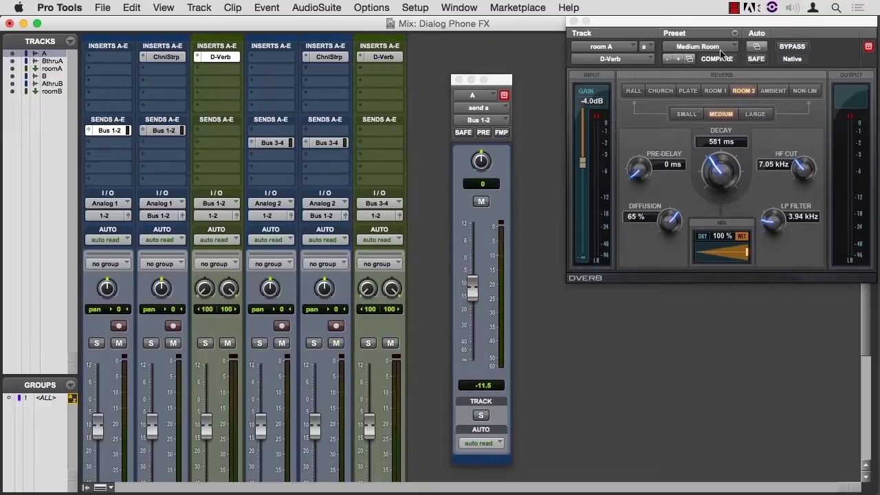
{"action": "left_click", "coordinate": [380, 59]}
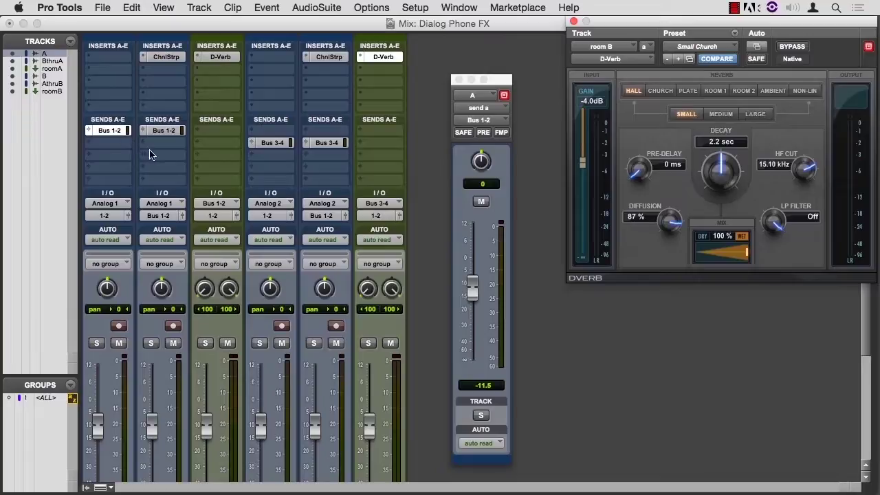
{"action": "scroll", "coordinate": [158, 162], "scroll_direction": "down", "scroll_amount": 3}
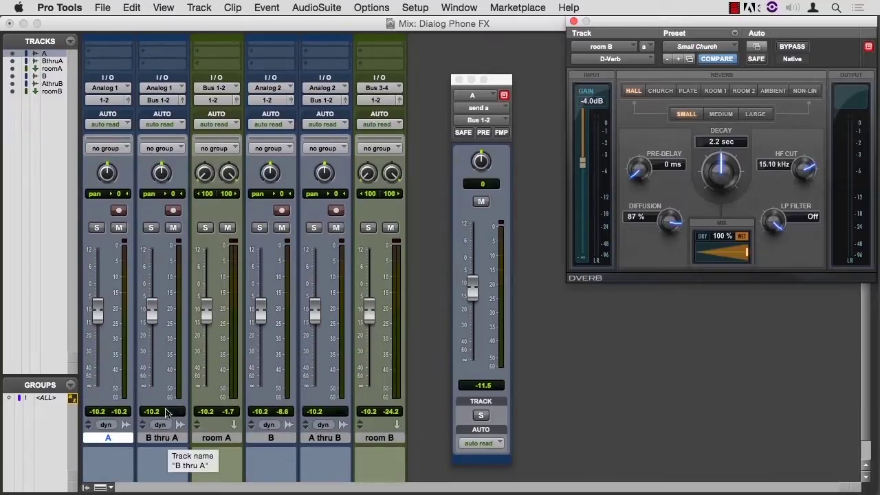
{"action": "scroll", "coordinate": [165, 411], "scroll_direction": "up", "scroll_amount": 3}
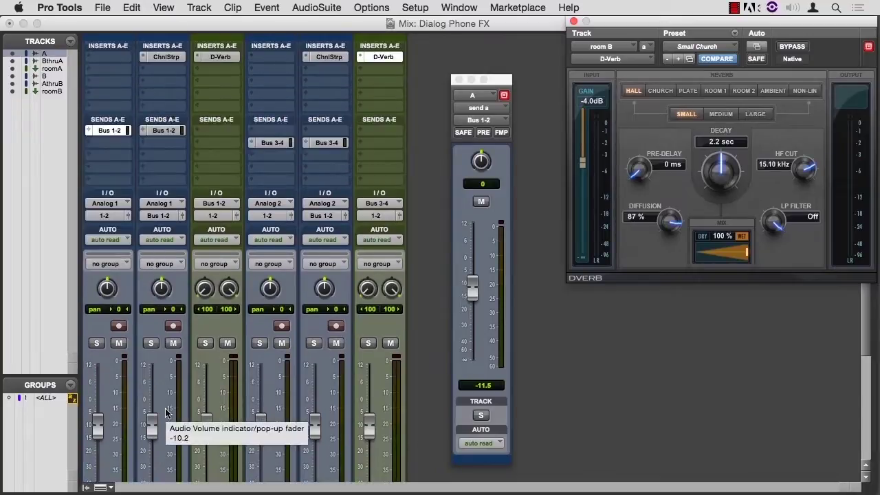
Open the Channel Strip on the B thru A track and review its insert options and preset list.
{"action": "left_click", "coordinate": [153, 57]}
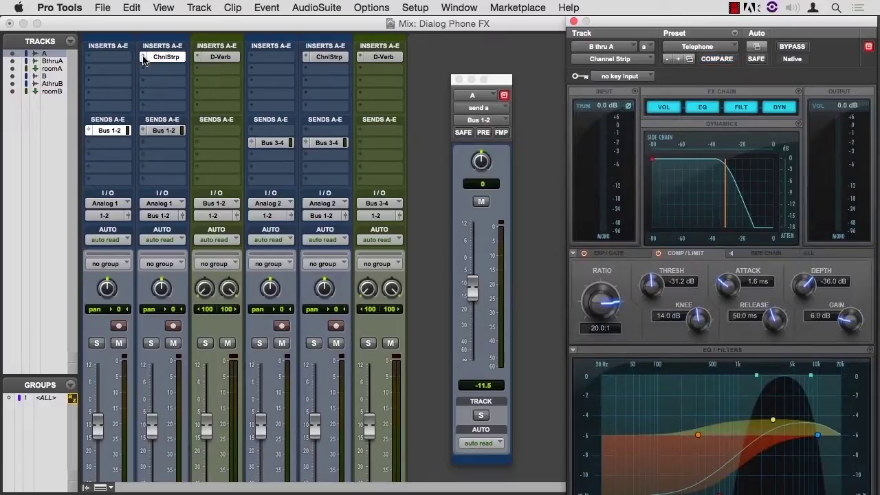
{"action": "left_click", "coordinate": [143, 57]}
{"action": "mouse_move", "coordinate": [251, 73]}
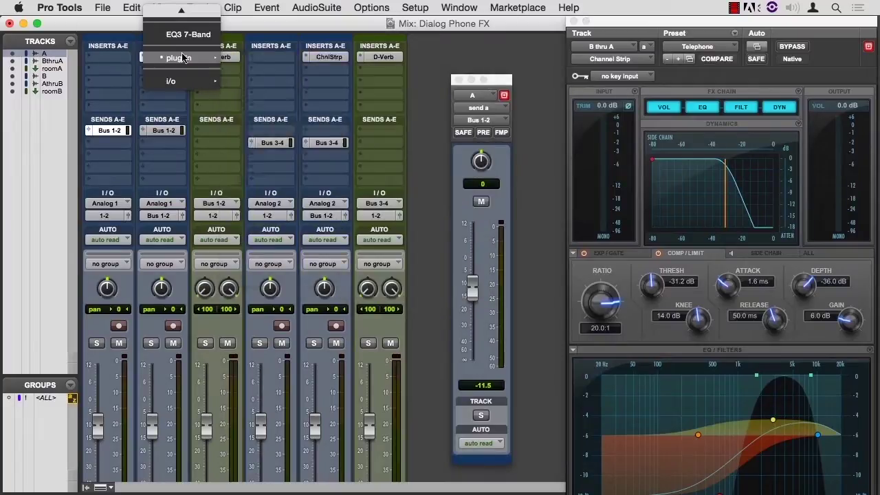
{"action": "left_click", "coordinate": [97, 19]}
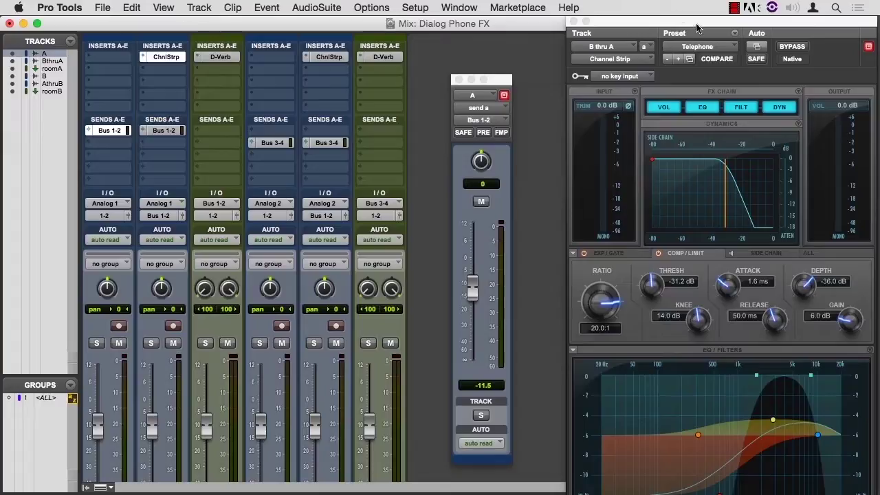
{"action": "left_click", "coordinate": [735, 48]}
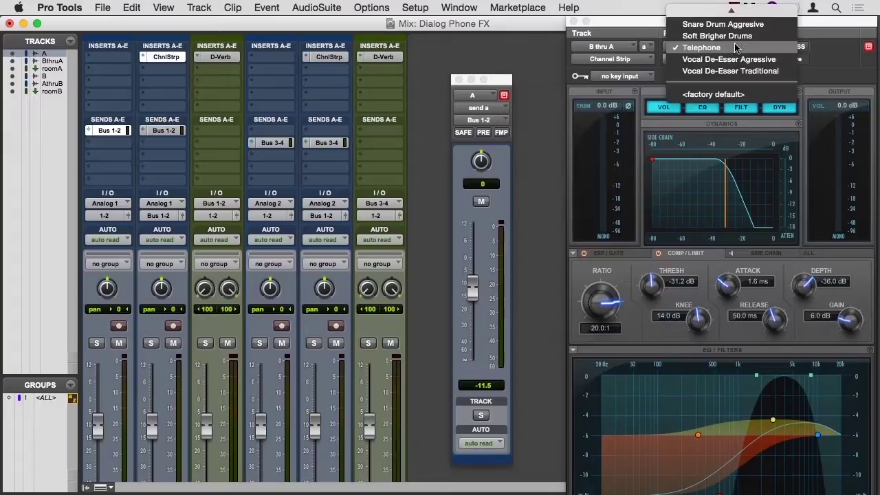
{"action": "mouse_move", "coordinate": [720, 4]}
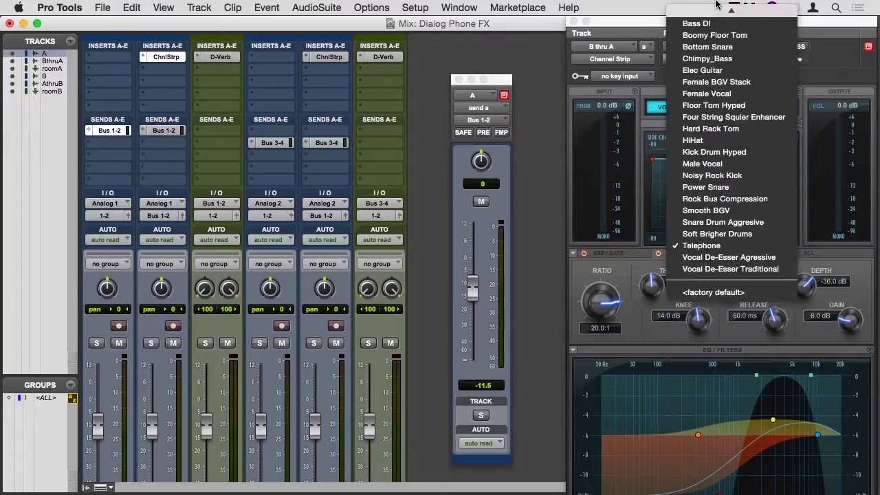
{"action": "left_click", "coordinate": [718, 283]}
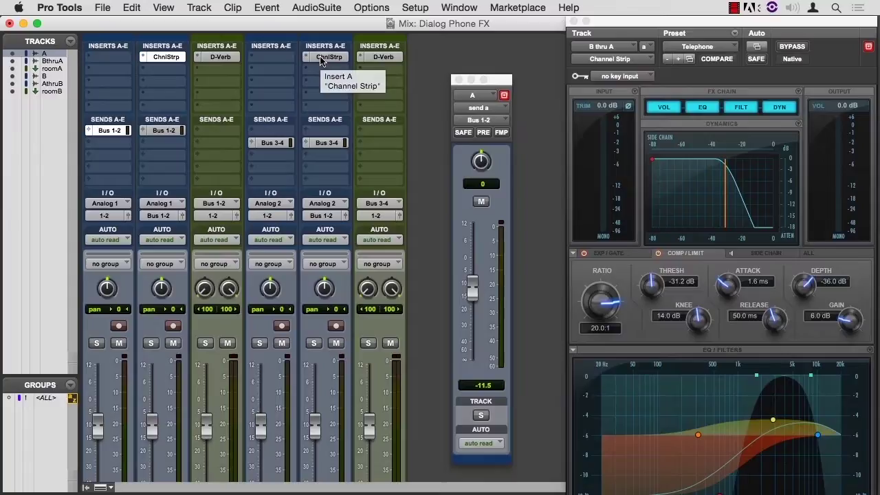
In the Edit window, set the Grabber tool to Separation and activate the Smart Tool.
{"action": "key", "text": "super+equal"}
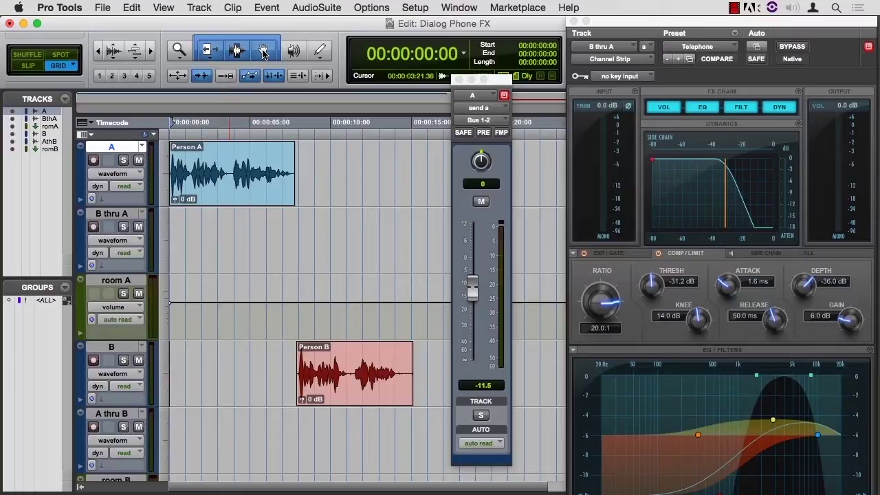
{"action": "left_click", "coordinate": [263, 53]}
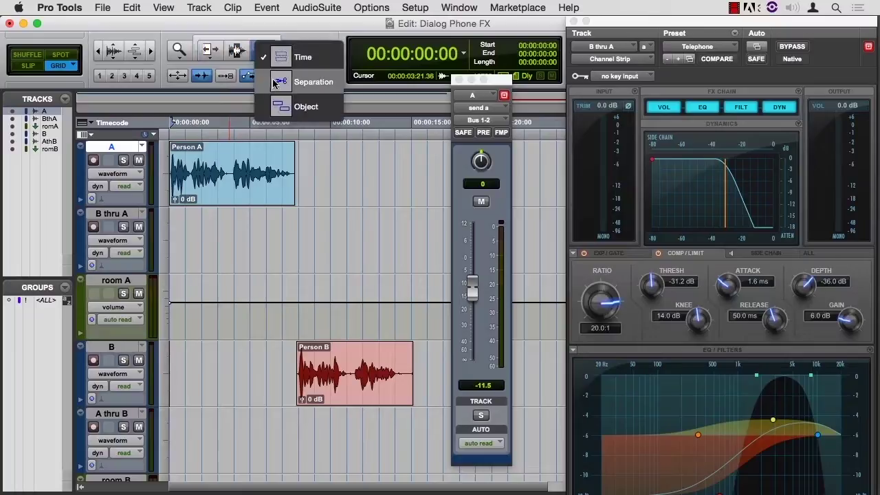
{"action": "left_click", "coordinate": [273, 81]}
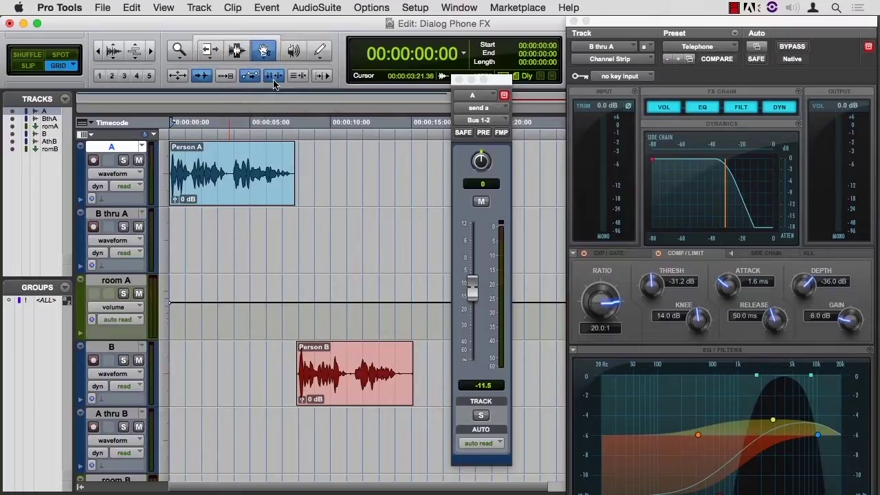
{"action": "left_click", "coordinate": [242, 39]}
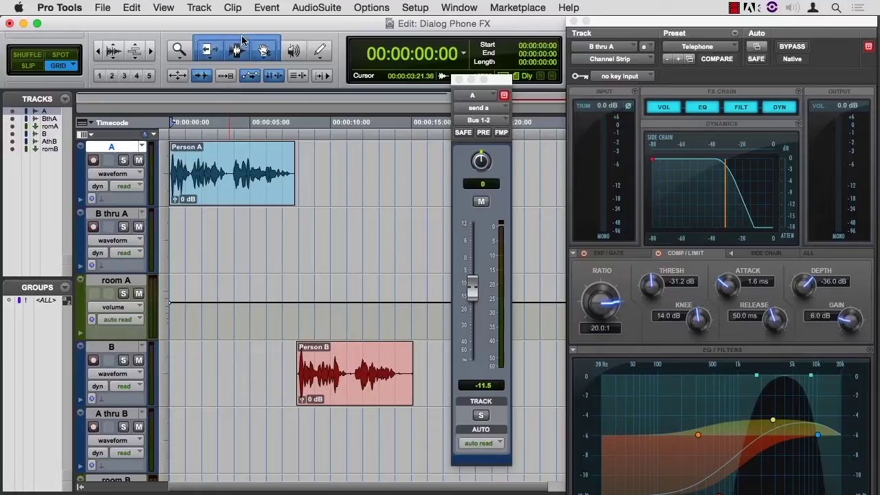
Zoom in horizontally on the timeline and play the Person A clip from the start.
{"action": "key", "text": "super+bracketright"}
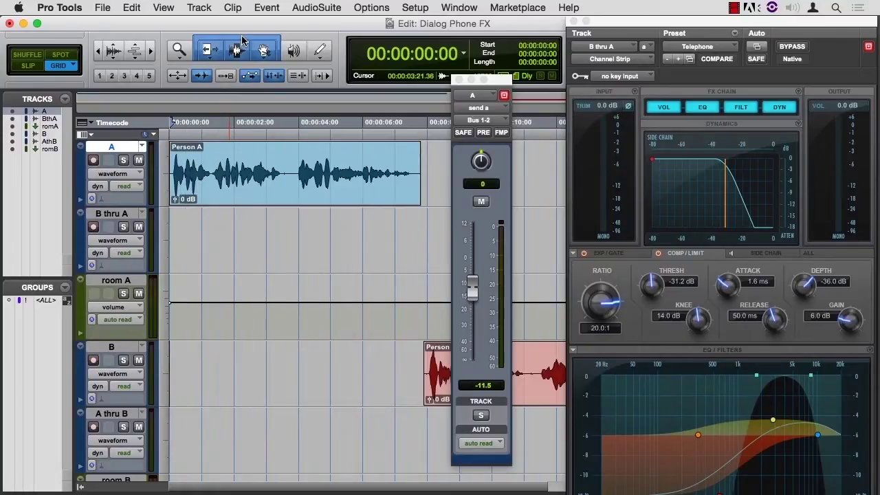
{"action": "key", "text": "space"}
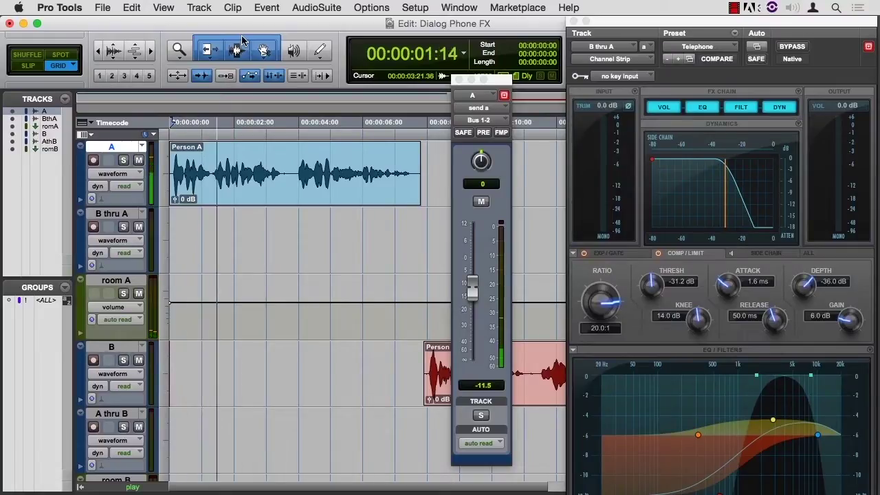
{"action": "key", "text": "space"}
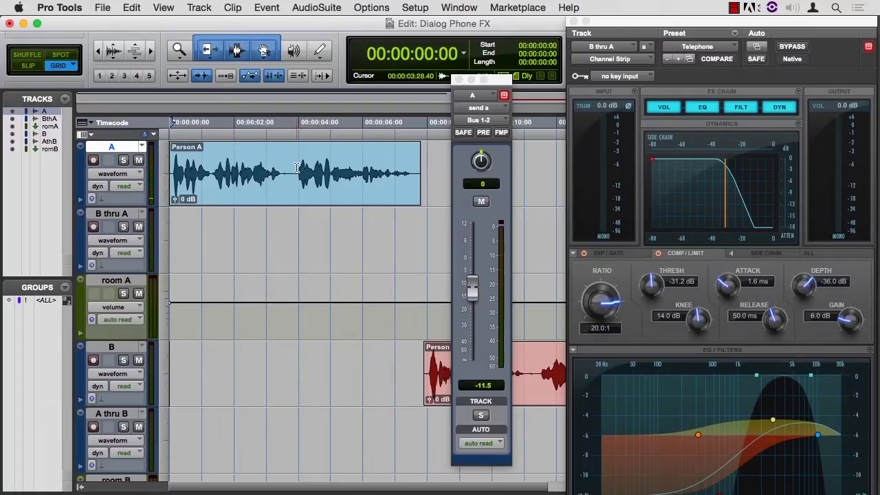
Select the Person A clip from 00:00:04:00 to 00:00:05:00, close the floating send and Channel Strip windows, and check the grid value options.
{"action": "left_click_drag", "start_coordinate": [297, 167], "coordinate": [320, 180]}
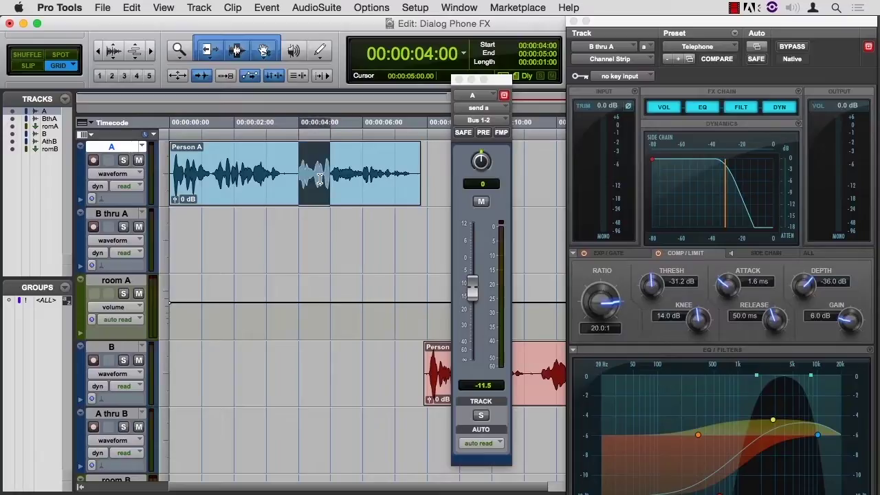
{"action": "left_click", "coordinate": [459, 80]}
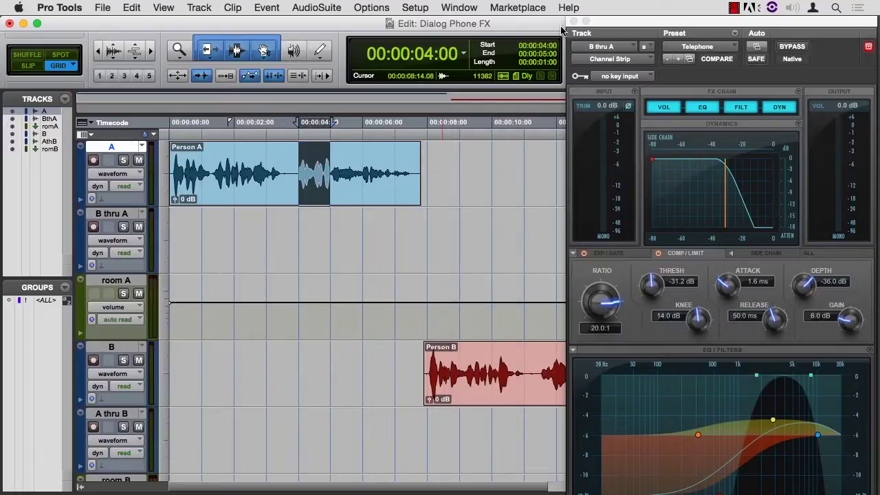
{"action": "left_click", "coordinate": [575, 23]}
{"action": "left_click", "coordinate": [671, 54]}
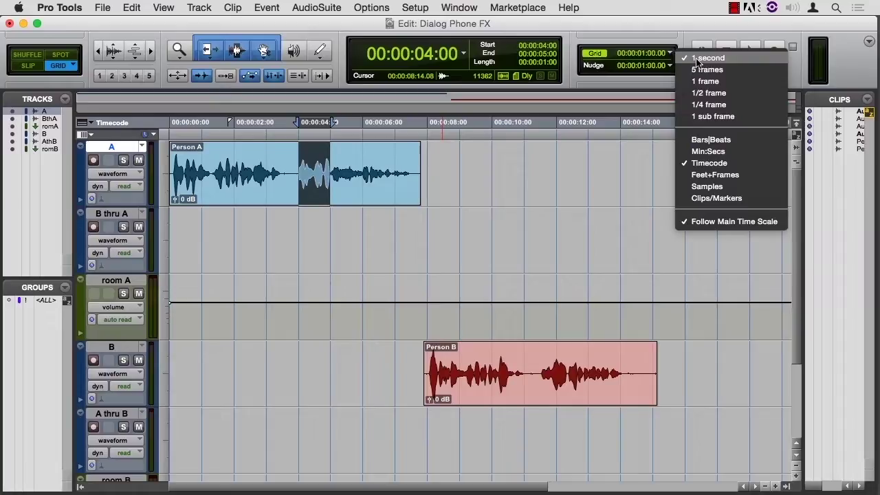
{"action": "left_click", "coordinate": [467, 190]}
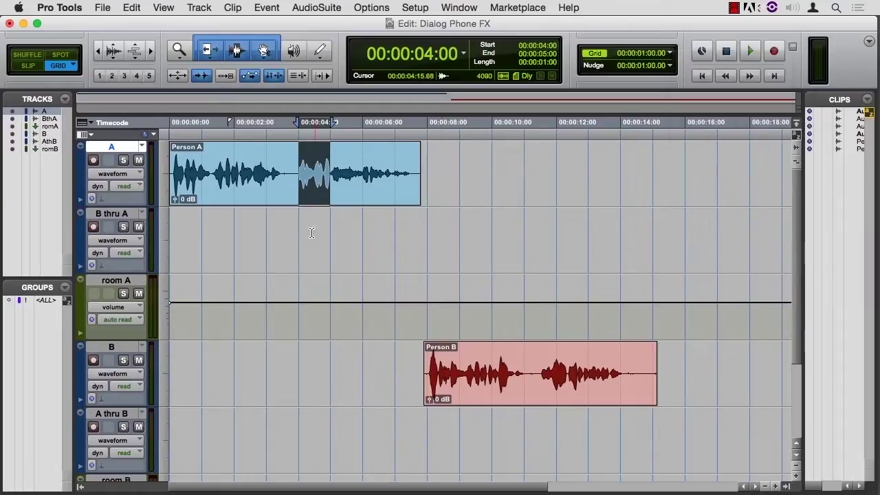
In Slip mode, select the Person A phrase from 00:00:04:00 to 00:00:05:01 and play the selection.
{"action": "left_click", "coordinate": [22, 65]}
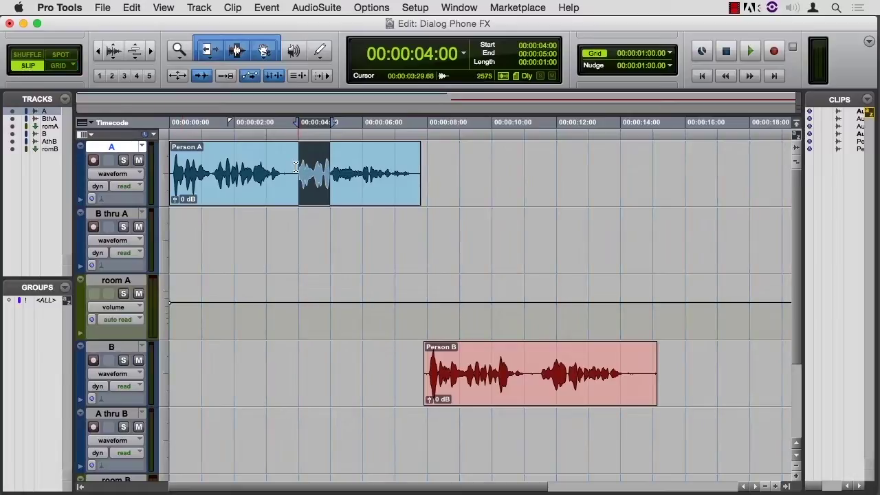
{"action": "left_click_drag", "start_coordinate": [298, 169], "coordinate": [331, 184]}
{"action": "key", "text": "space"}
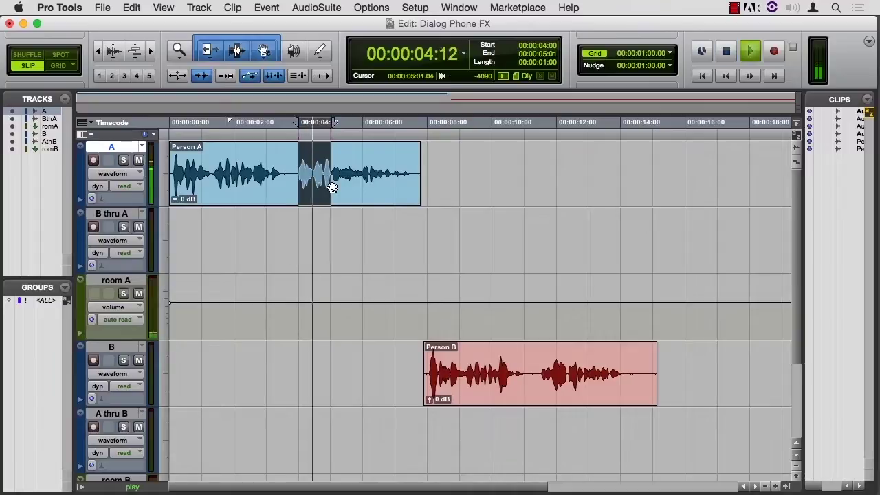
{"action": "key", "text": "space"}
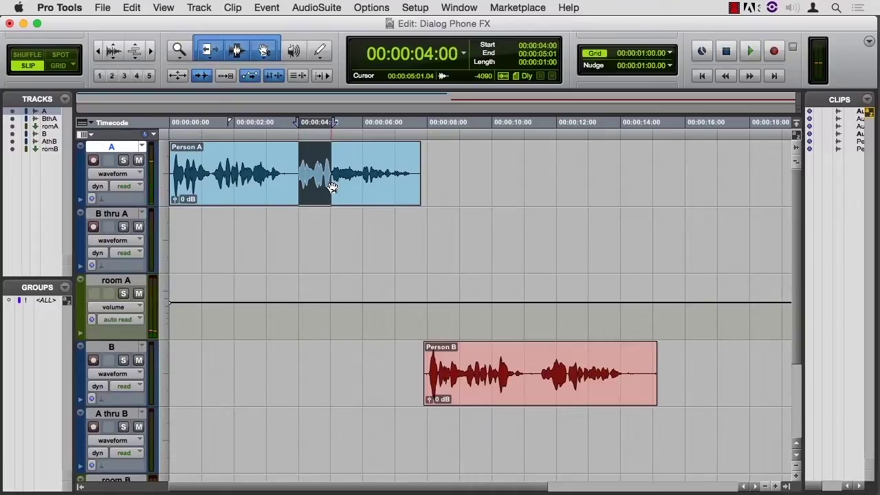
In Grid mode, separate the selected phrase from the Person A clip and move it to the A thru B track at the same time position.
{"action": "left_click", "coordinate": [61, 66]}
{"action": "left_click_drag", "start_coordinate": [318, 195], "coordinate": [311, 429]}
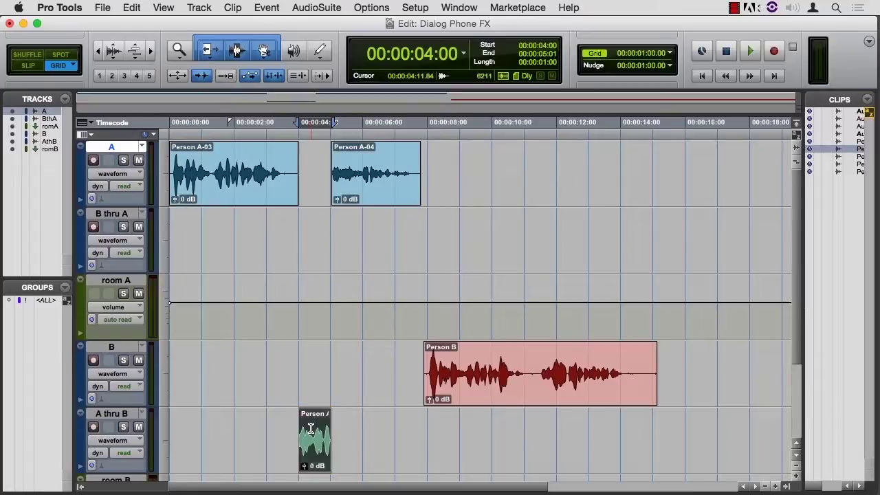
{"action": "mouse_move", "coordinate": [318, 448]}
{"action": "left_mouse_down"}
{"action": "mouse_move", "coordinate": [348, 446]}
{"action": "mouse_move", "coordinate": [281, 442]}
{"action": "mouse_move", "coordinate": [310, 444]}
{"action": "left_mouse_up"}
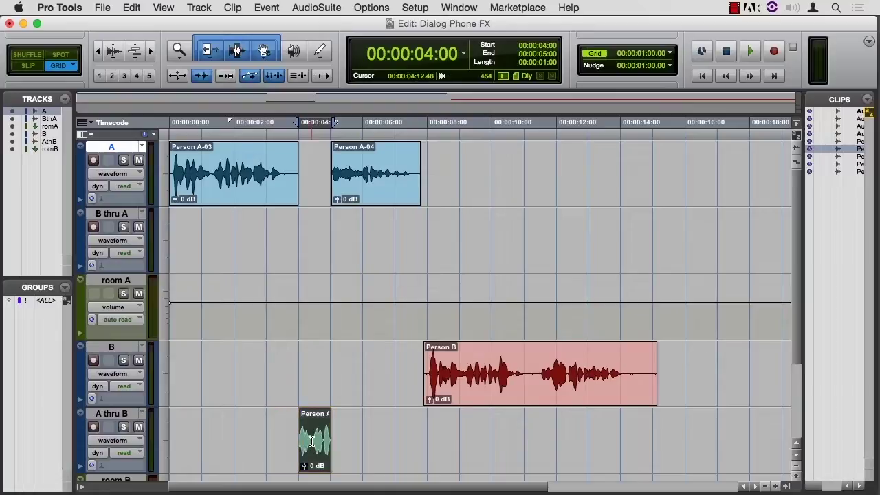
{"action": "left_click", "coordinate": [25, 66]}
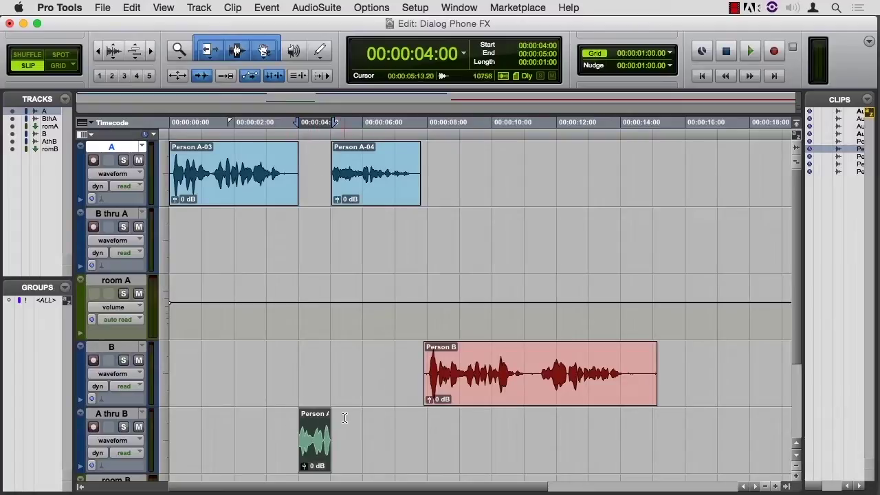
{"action": "left_click", "coordinate": [66, 68]}
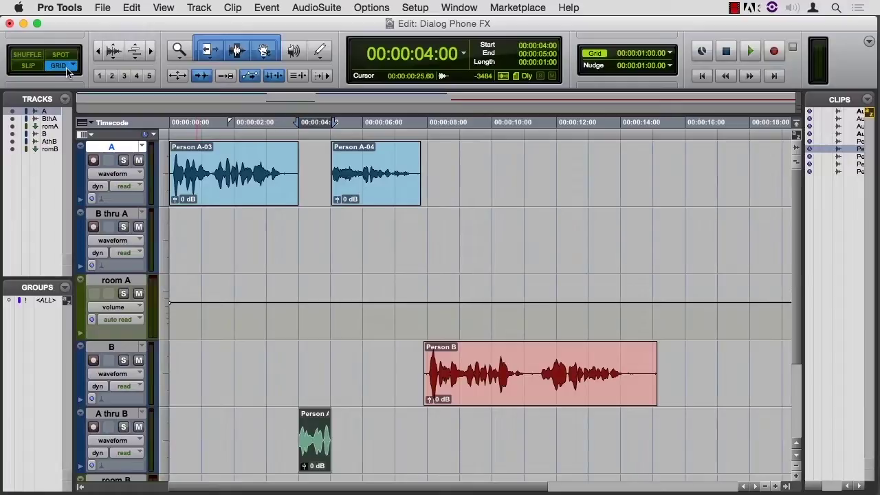
Play the edited dialogue from the session start and return to the Mix window.
{"action": "left_click", "coordinate": [369, 389]}
{"action": "key", "text": "space"}
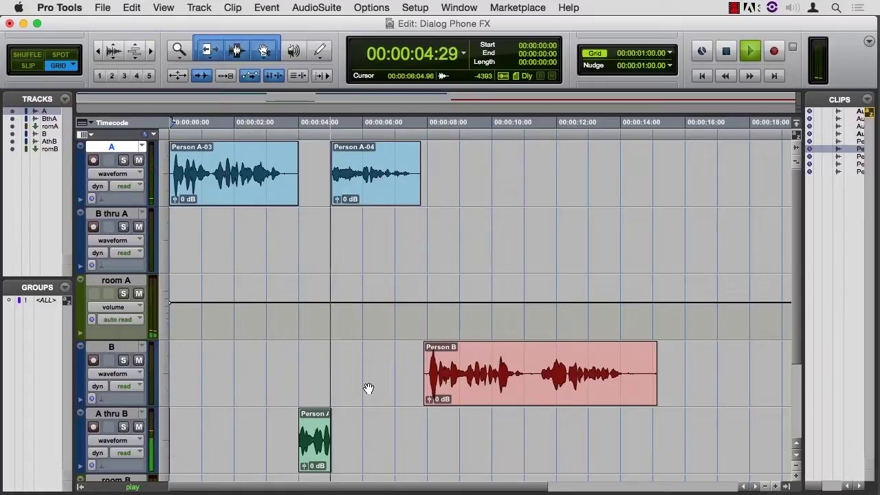
{"action": "key", "text": "space"}
{"action": "key", "text": "super+equal"}
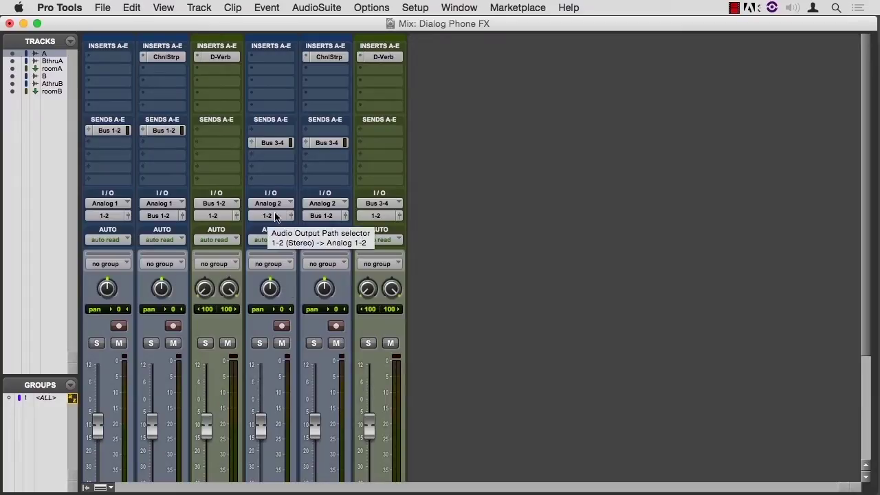
Route the outputs of the AthruB and BthruA tracks to 1-2 (Stereo) -> Analog 1-2.
{"action": "left_click", "coordinate": [323, 219]}
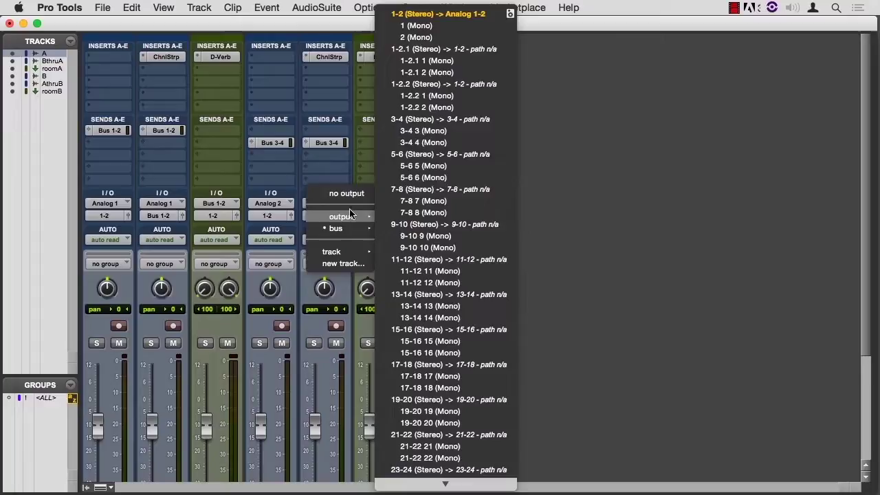
{"action": "left_click", "coordinate": [426, 12]}
{"action": "left_click", "coordinate": [156, 218]}
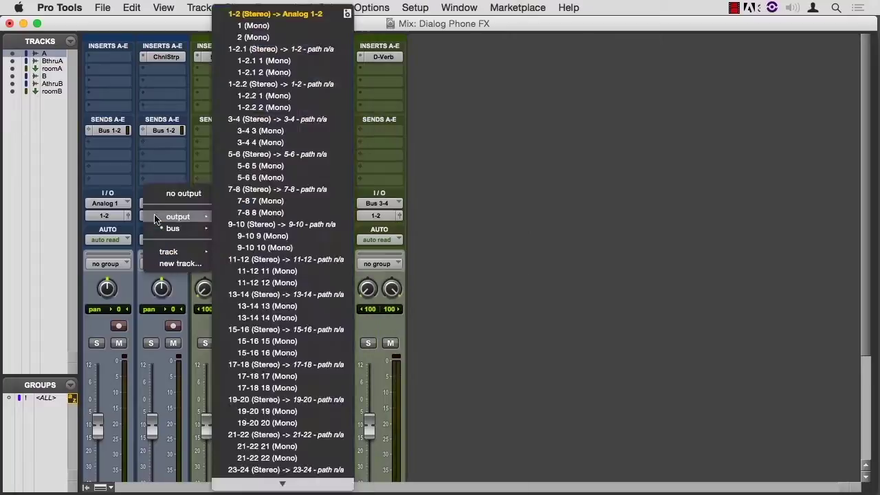
{"action": "left_click", "coordinate": [254, 14]}
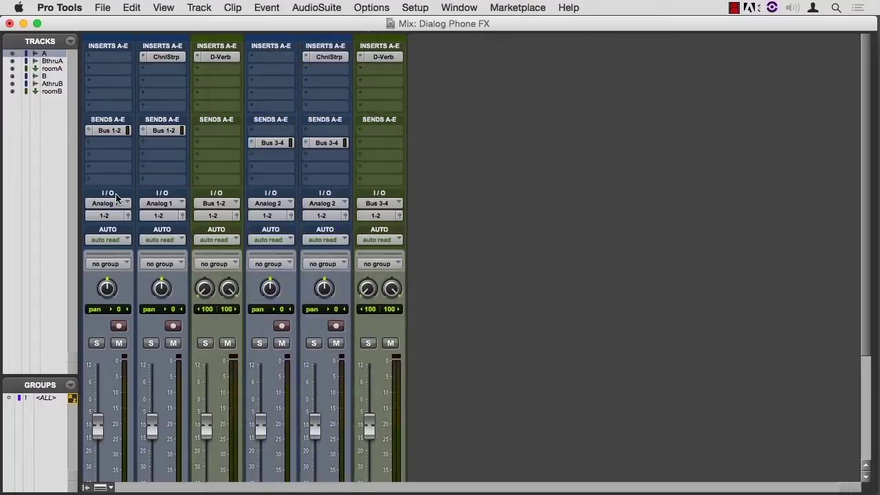
Return to the Edit window and play the dialogue from the session start to hear the rerouted phone phrase.
{"action": "key", "text": "super+equal"}
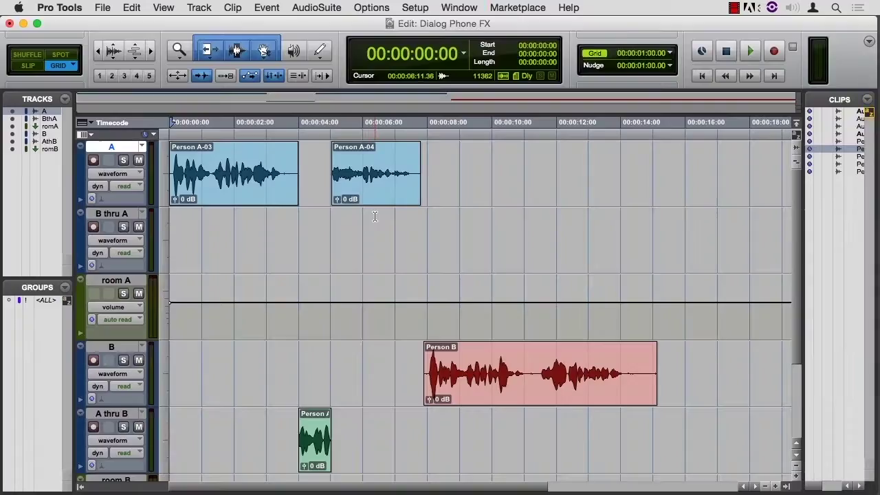
{"action": "key", "text": "space"}
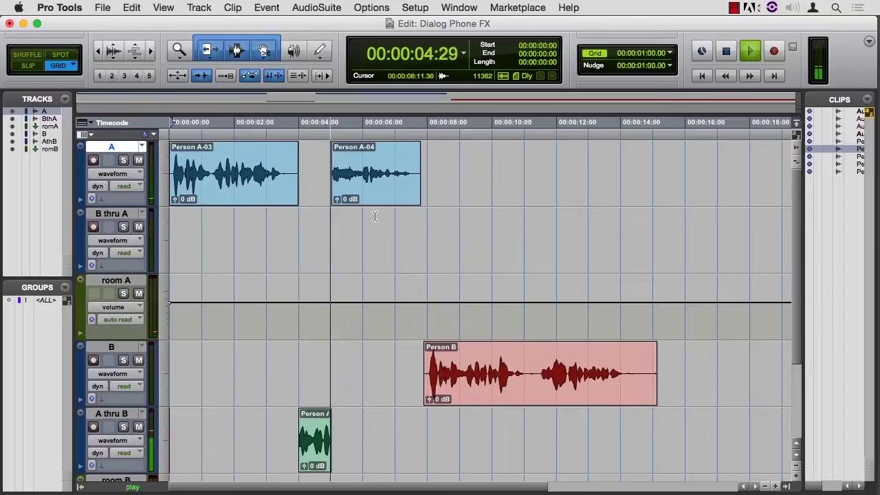
{"action": "key", "text": "space"}
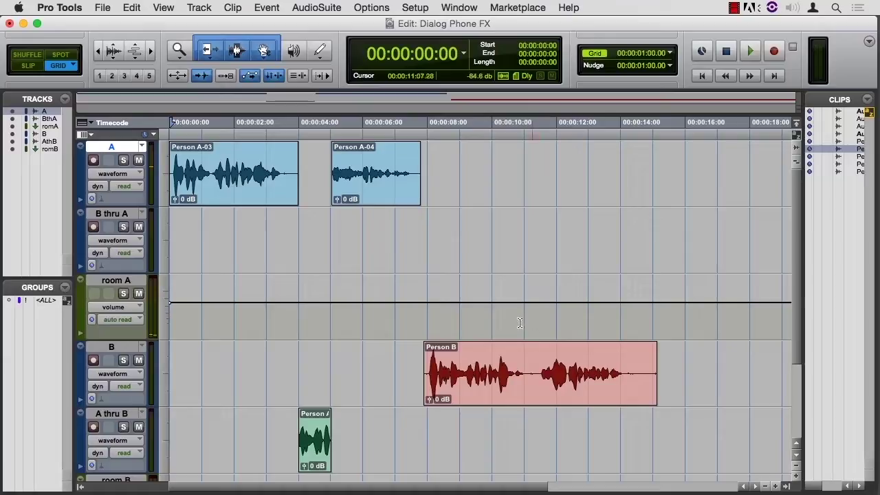
In Slip mode, select the Person B phrase from 00:00:09:07 to 00:00:10:04, play it, and switch back to Grid mode.
{"action": "left_click", "coordinate": [57, 66]}
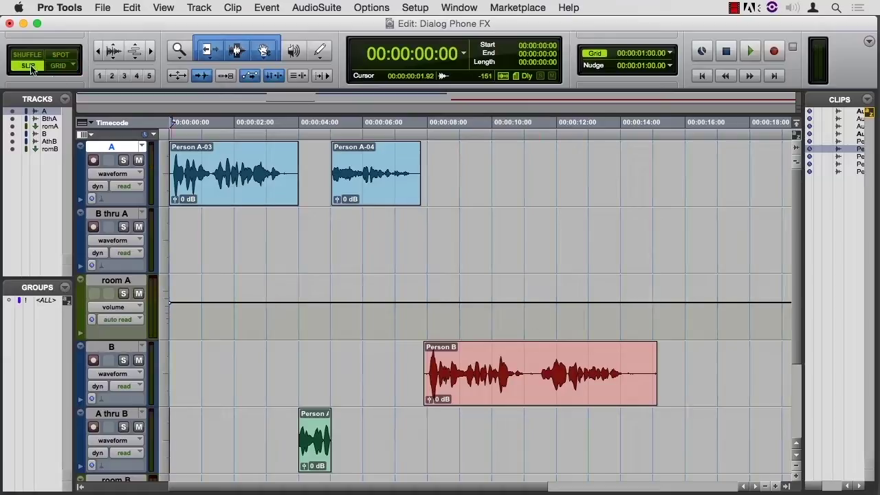
{"action": "left_click_drag", "start_coordinate": [467, 373], "coordinate": [496, 380]}
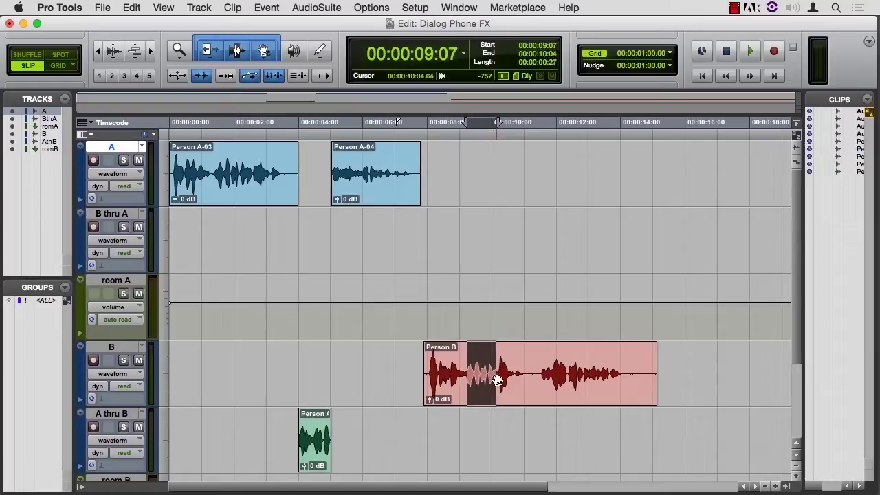
{"action": "key", "text": "space"}
{"action": "key", "text": "space"}
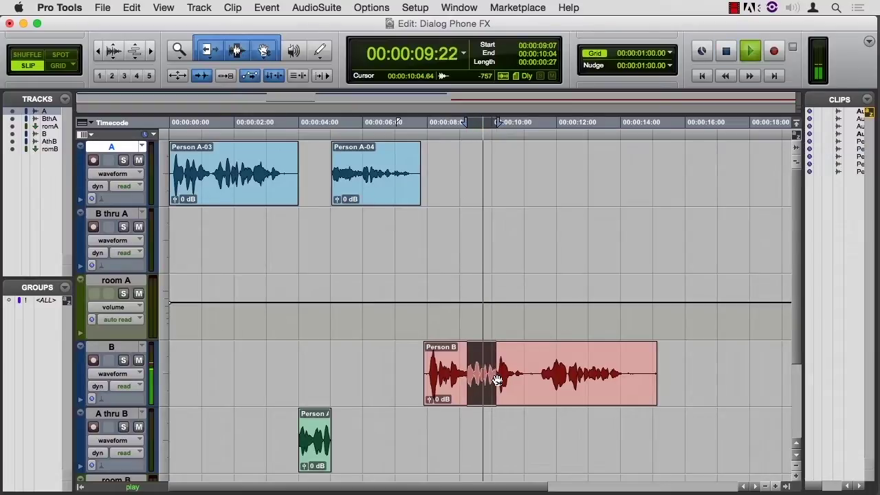
{"action": "left_click", "coordinate": [60, 66]}
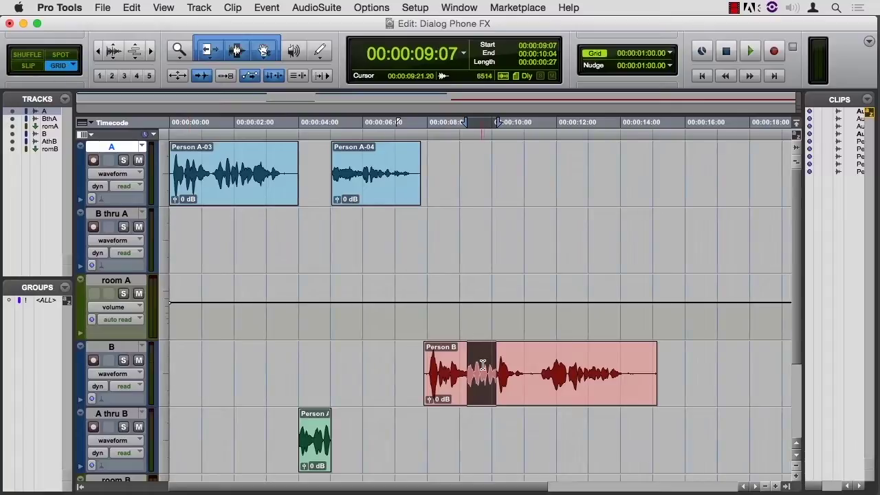
Try moving the selected Person B phrase to track A at 00:00:09:00, and undo the move.
{"action": "left_click_drag", "start_coordinate": [477, 383], "coordinate": [489, 187]}
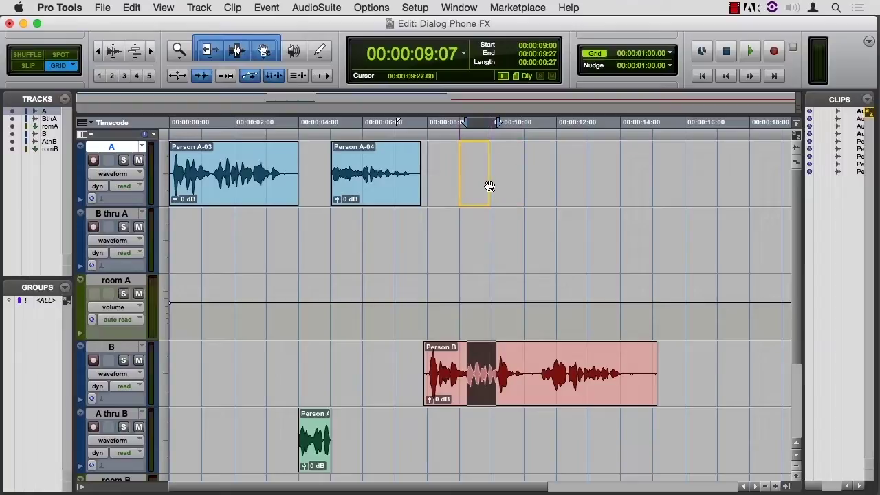
{"action": "left_click_drag", "start_coordinate": [490, 187], "coordinate": [489, 185]}
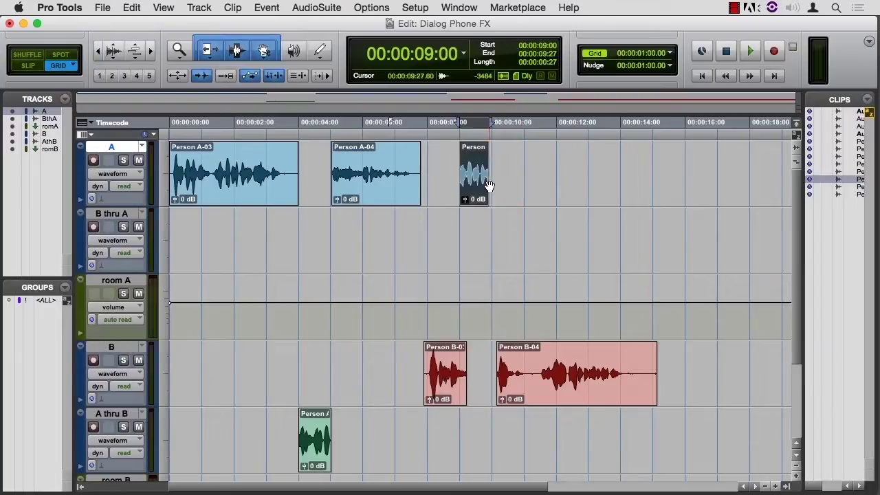
{"action": "key", "text": "super+z"}
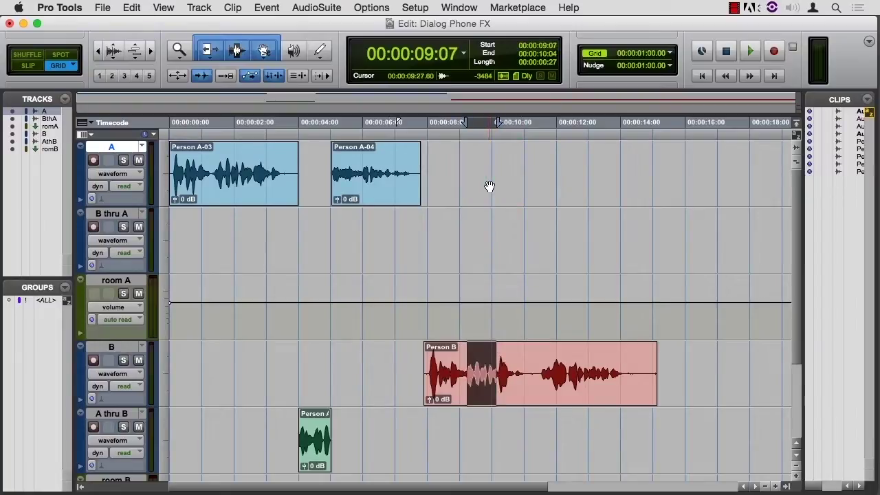
Move the selected Person B phrase to the B thru A track at its original time of 00:00:09:07, checking the grid value options.
{"action": "left_click_drag", "start_coordinate": [481, 394], "coordinate": [476, 177]}
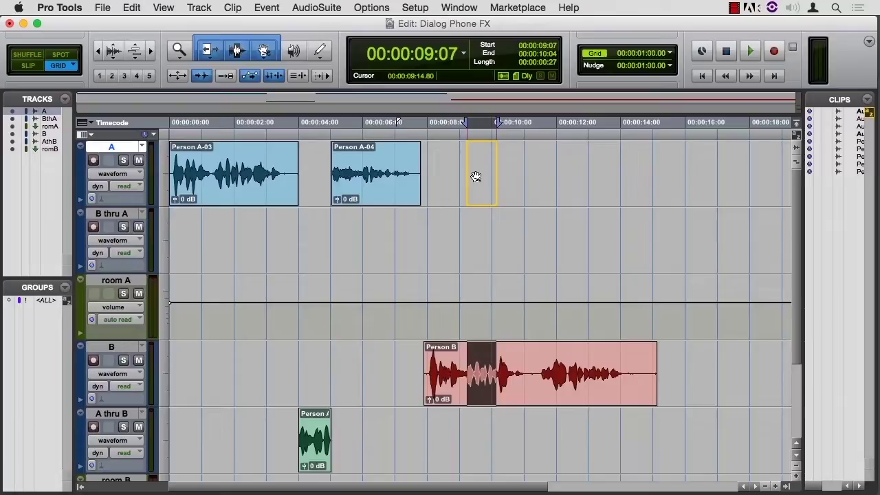
{"action": "left_click_drag", "start_coordinate": [477, 177], "coordinate": [476, 178]}
{"action": "left_click", "coordinate": [670, 53]}
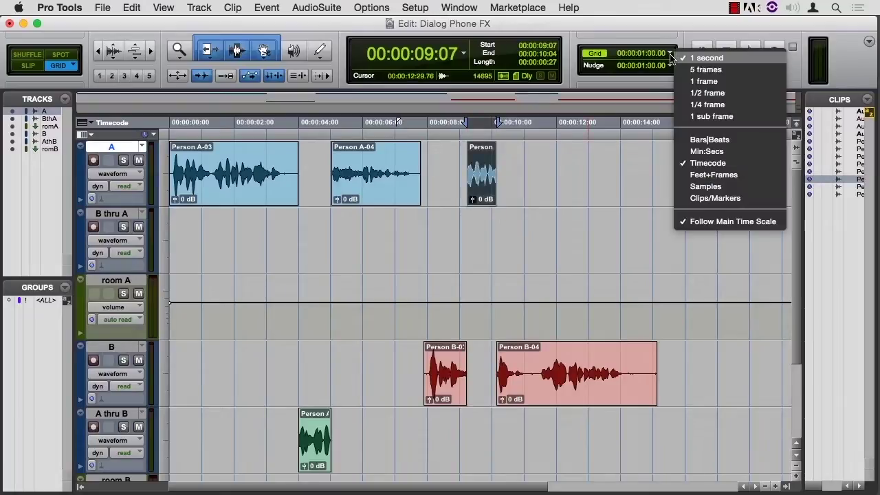
{"action": "left_click", "coordinate": [554, 224]}
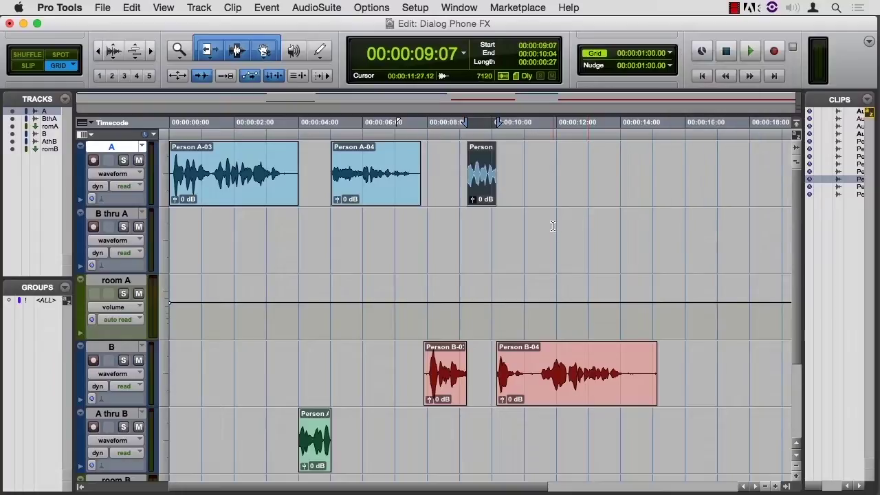
{"action": "left_click_drag", "start_coordinate": [481, 186], "coordinate": [480, 260]}
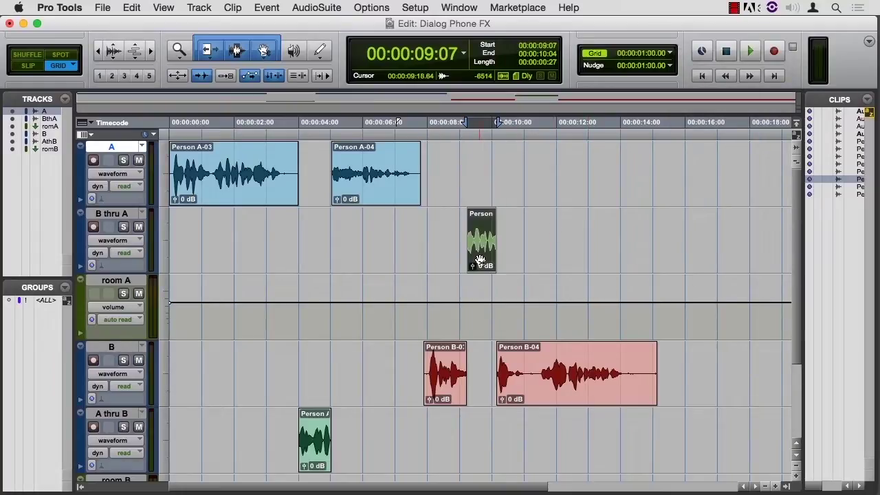
Play the edited dialogue from 00:00:03:00 and review the track setup in the Mix window before returning to the Edit window.
{"action": "left_click", "coordinate": [264, 121]}
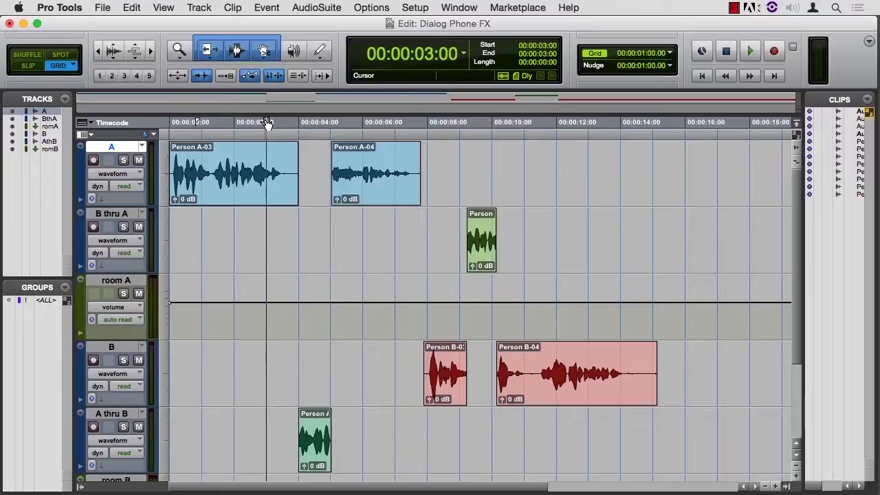
{"action": "key", "text": "space"}
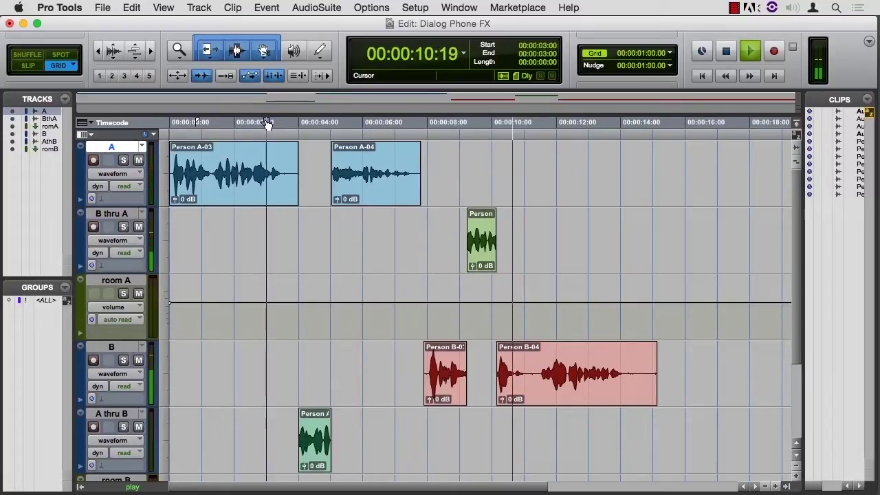
{"action": "key", "text": "space"}
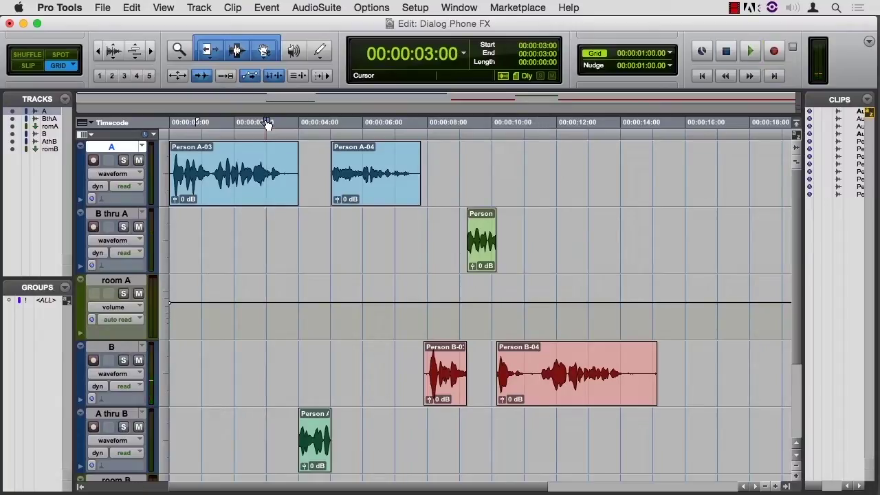
{"action": "key", "text": "super+equal"}
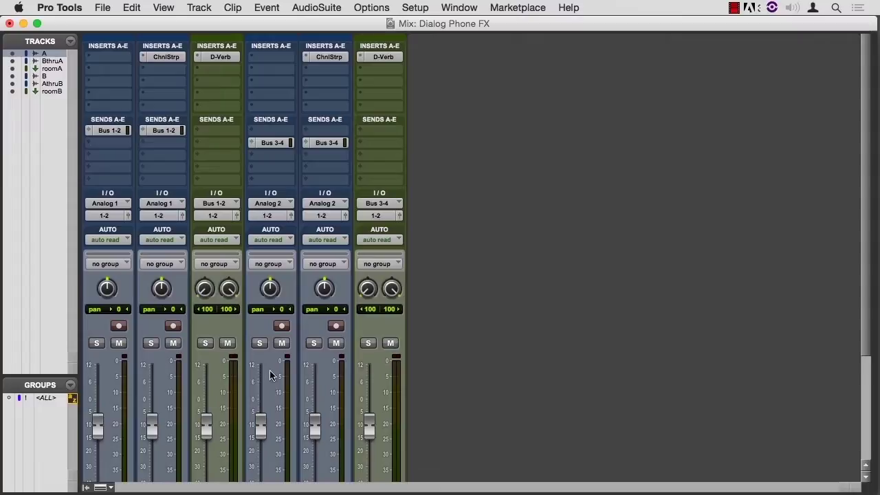
{"action": "key", "text": "super+equal"}
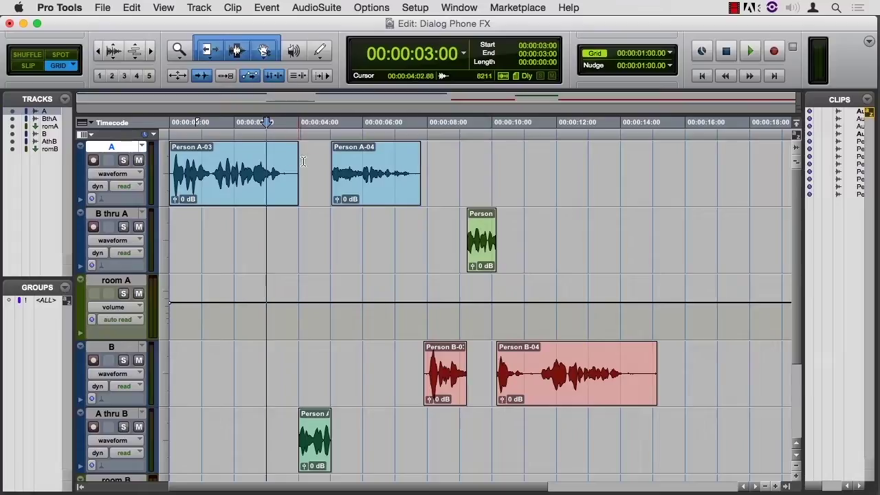
Select 00:00:06:00 to 00:00:07:00 in the Person A-04 clip and view the available AudioSuite processing categories.
{"action": "left_click_drag", "start_coordinate": [358, 166], "coordinate": [395, 167]}
{"action": "left_click", "coordinate": [307, 7]}
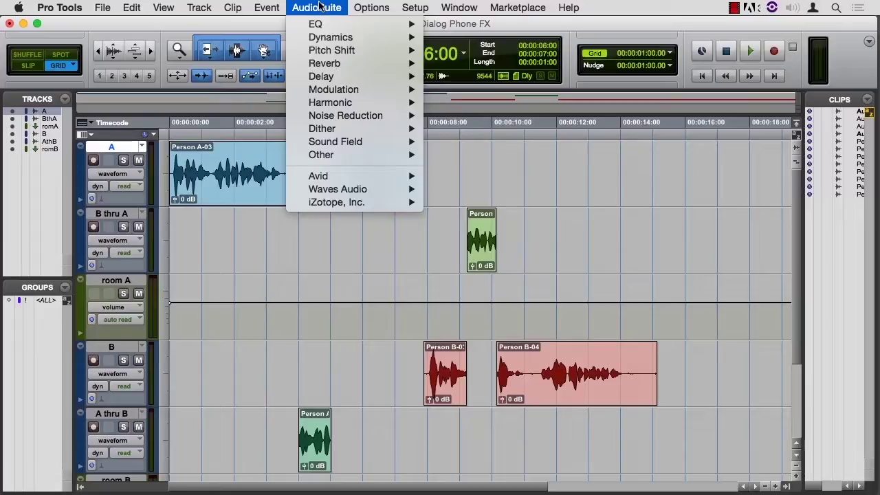
{"action": "left_click", "coordinate": [320, 7]}
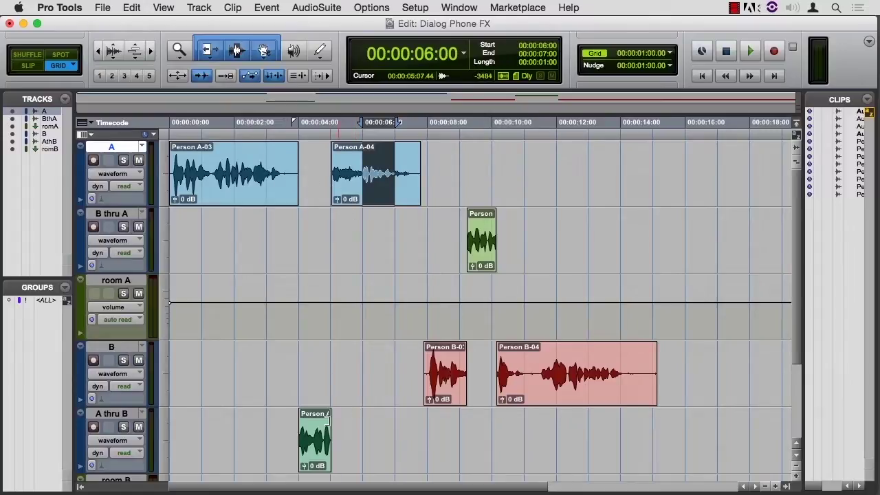
Trim the end of the Person A clip on the A thru B track to 00:00:05:00.
{"action": "mouse_move", "coordinate": [330, 446]}
{"action": "left_mouse_down"}
{"action": "mouse_move", "coordinate": [349, 443]}
{"action": "mouse_move", "coordinate": [332, 445]}
{"action": "left_mouse_up"}
{"action": "left_click", "coordinate": [353, 442]}
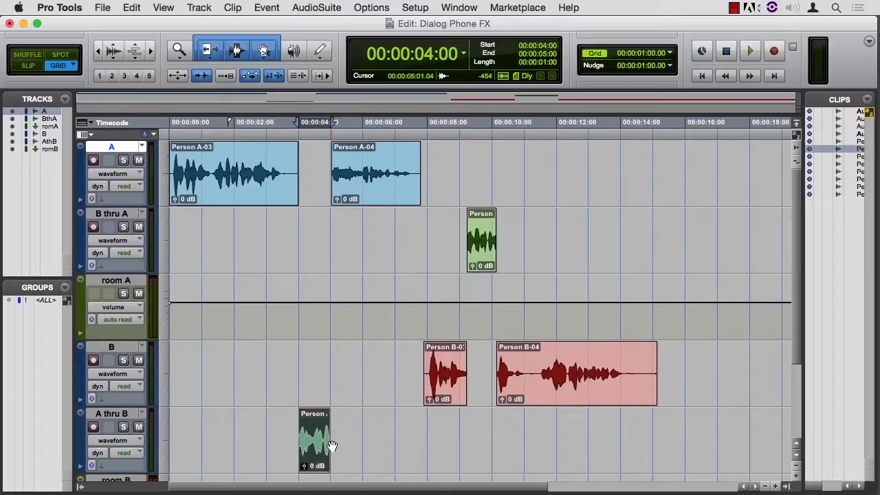